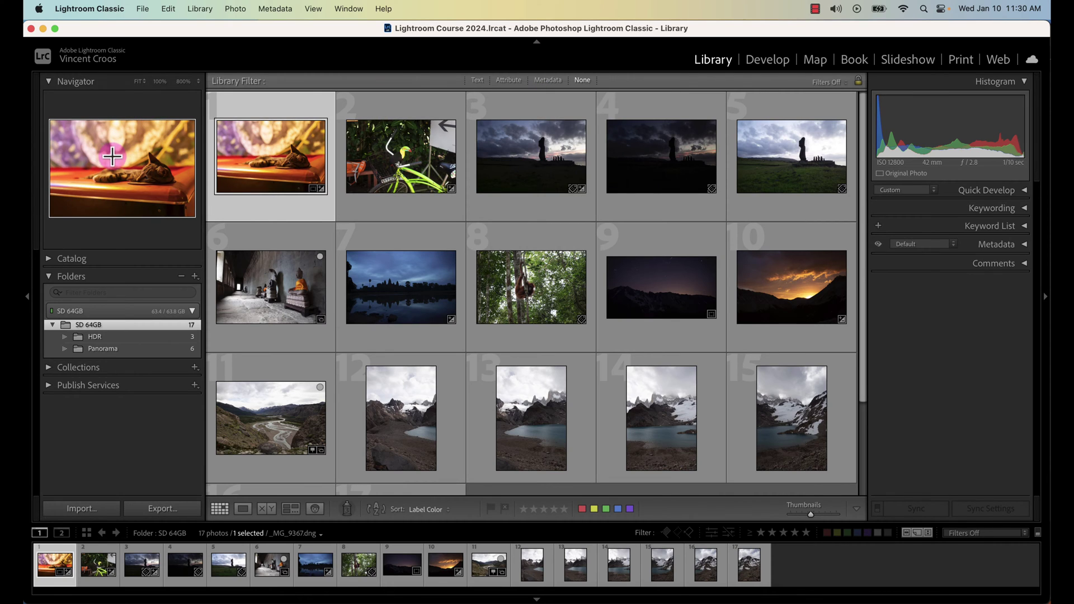
Open the sleeping cat photo in the Develop module
{"action": "left_click", "coordinate": [768, 62]}
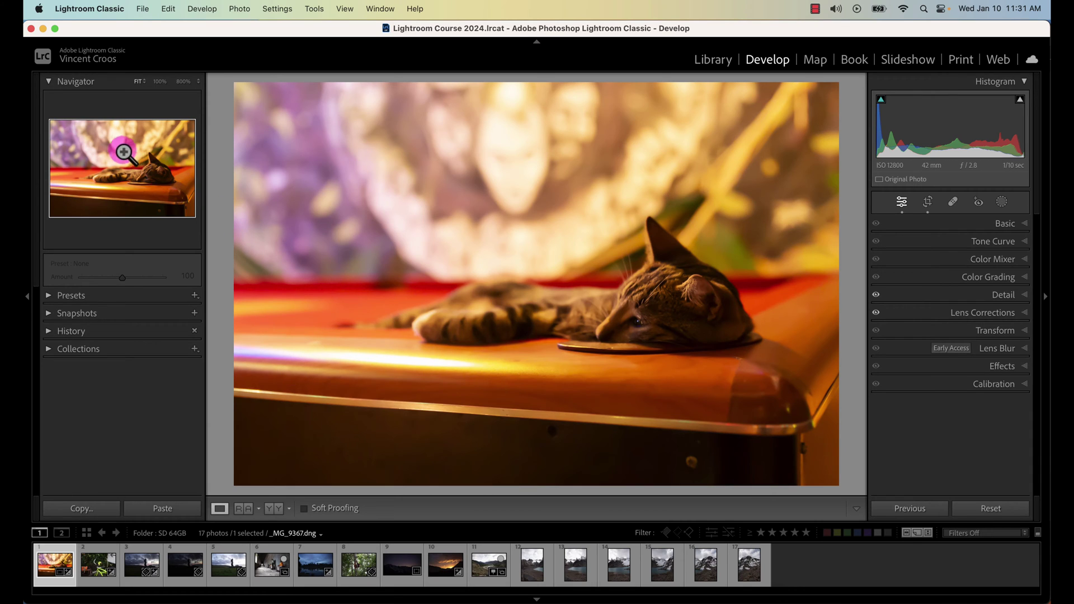
Zoom in close on the orange tabletop, pan, and set the close-up zoom to 300%
{"action": "left_click", "coordinate": [88, 180]}
{"action": "left_click_drag", "start_coordinate": [88, 180], "coordinate": [101, 166]}
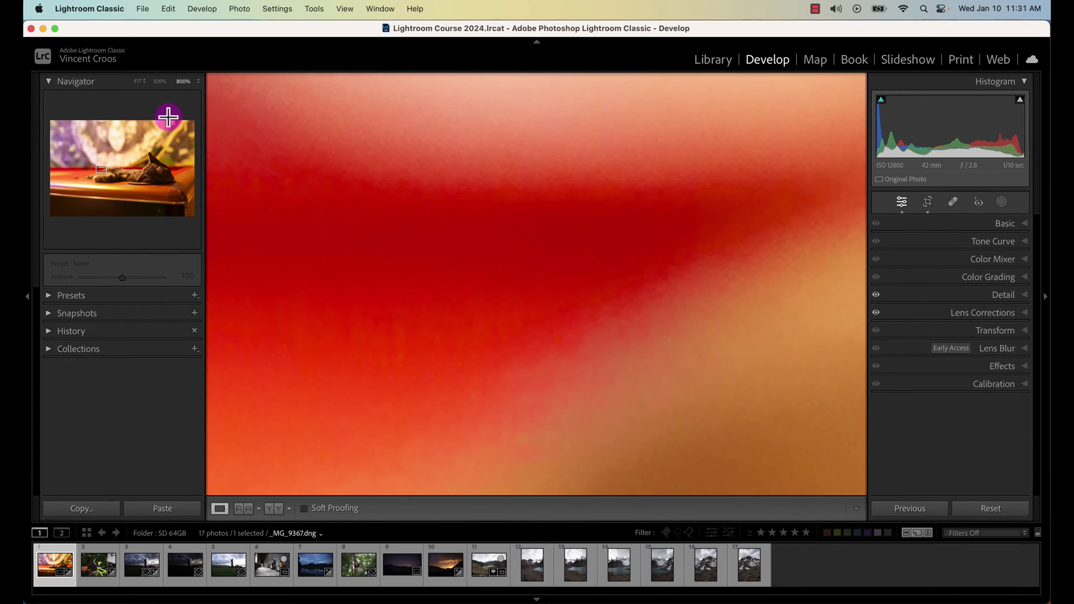
{"action": "left_click", "coordinate": [199, 82]}
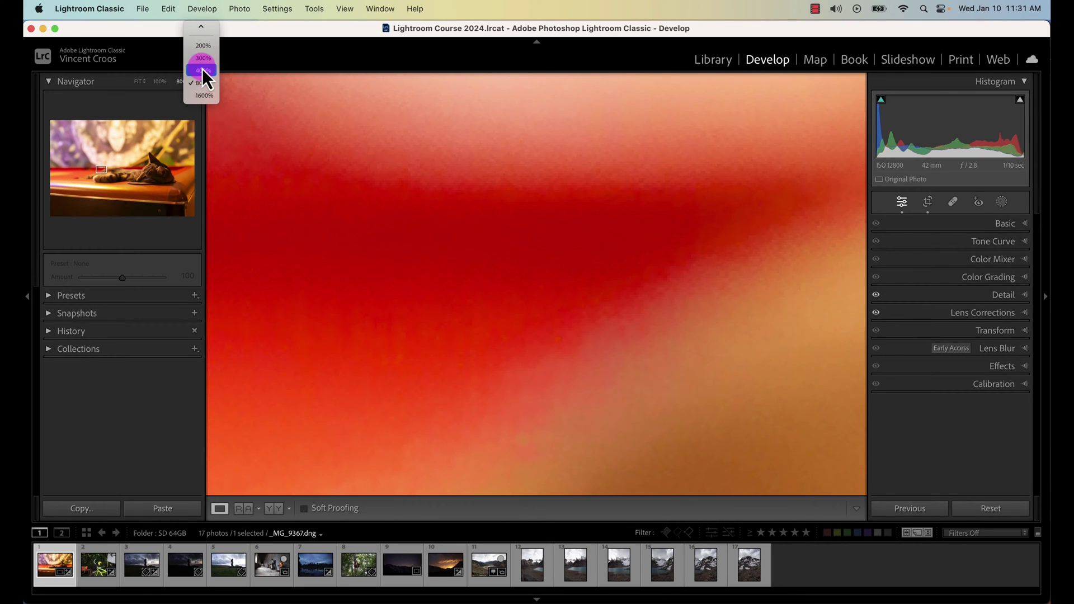
{"action": "left_click", "coordinate": [203, 62]}
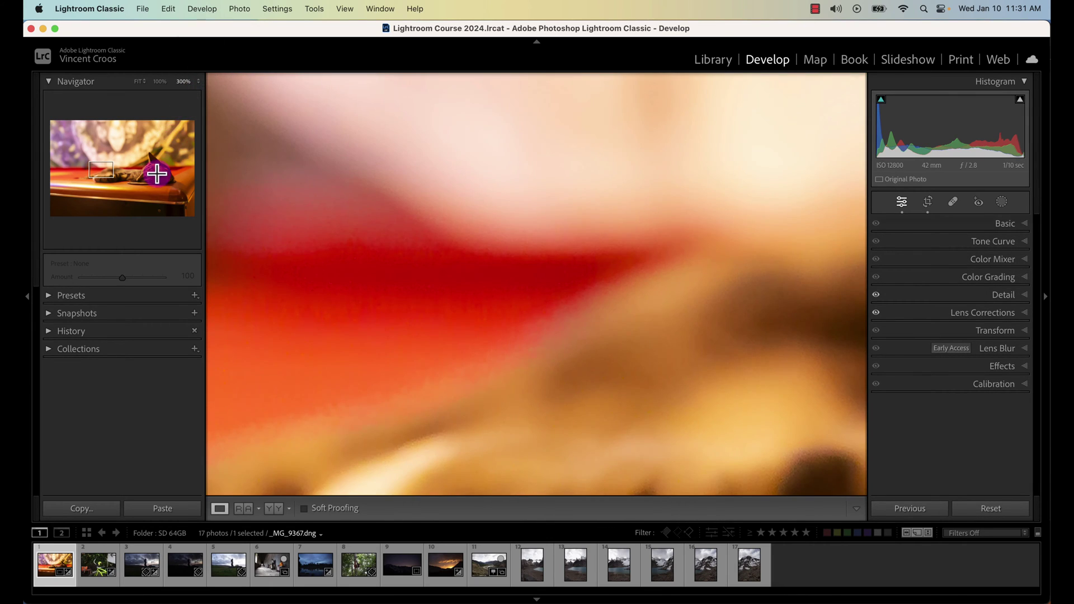
Pan the 300% view across the cat's fur, then zoom back out to Fit
{"action": "mouse_move", "coordinate": [154, 170]}
{"action": "left_mouse_down"}
{"action": "mouse_move", "coordinate": [145, 177]}
{"action": "mouse_move", "coordinate": [155, 159]}
{"action": "left_mouse_up"}
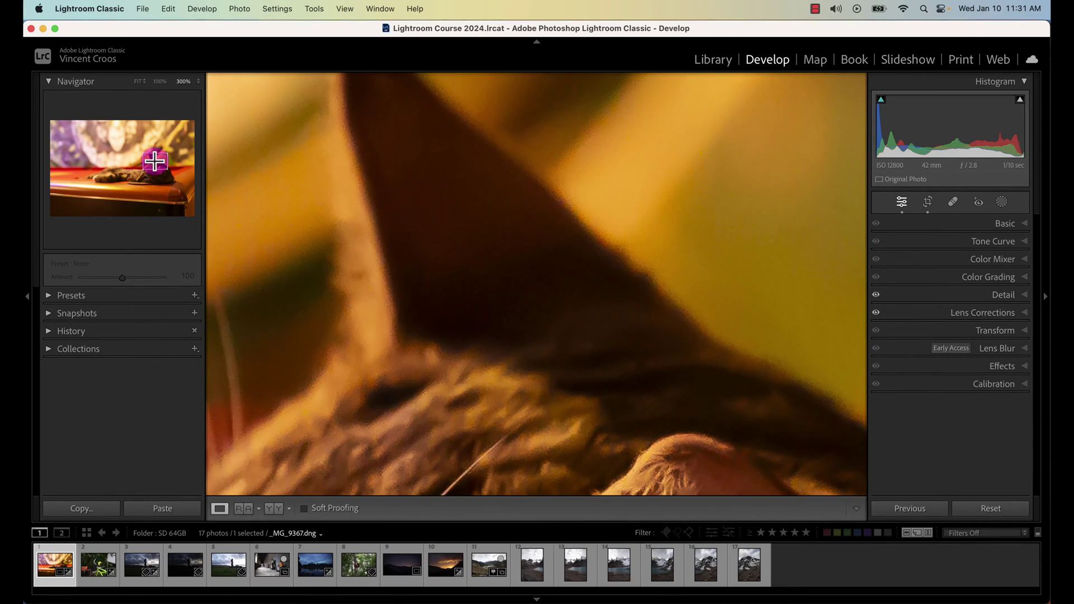
{"action": "left_click", "coordinate": [127, 153]}
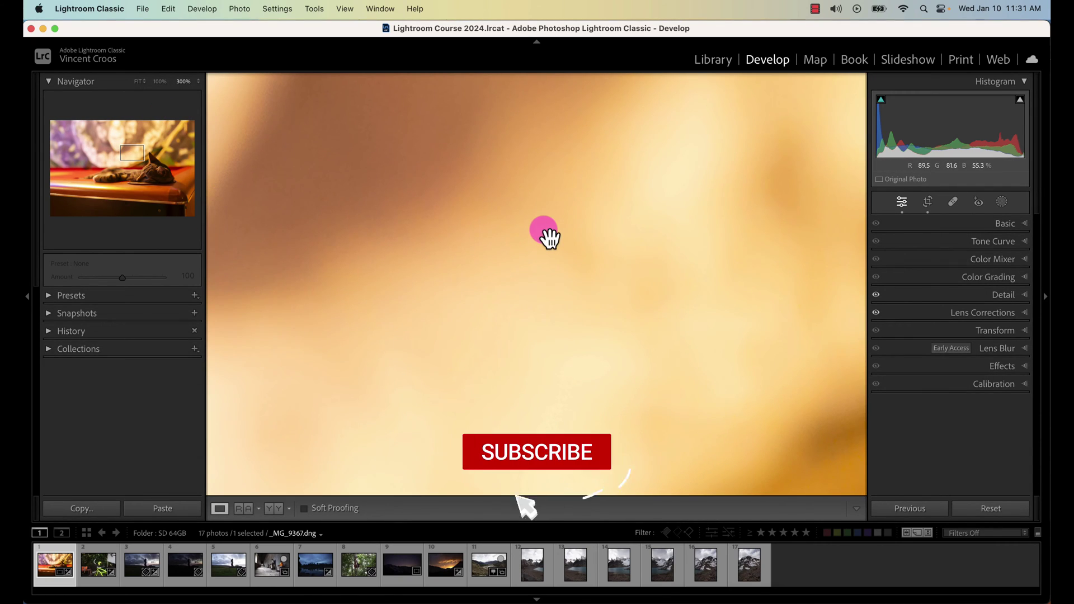
{"action": "left_click", "coordinate": [543, 232]}
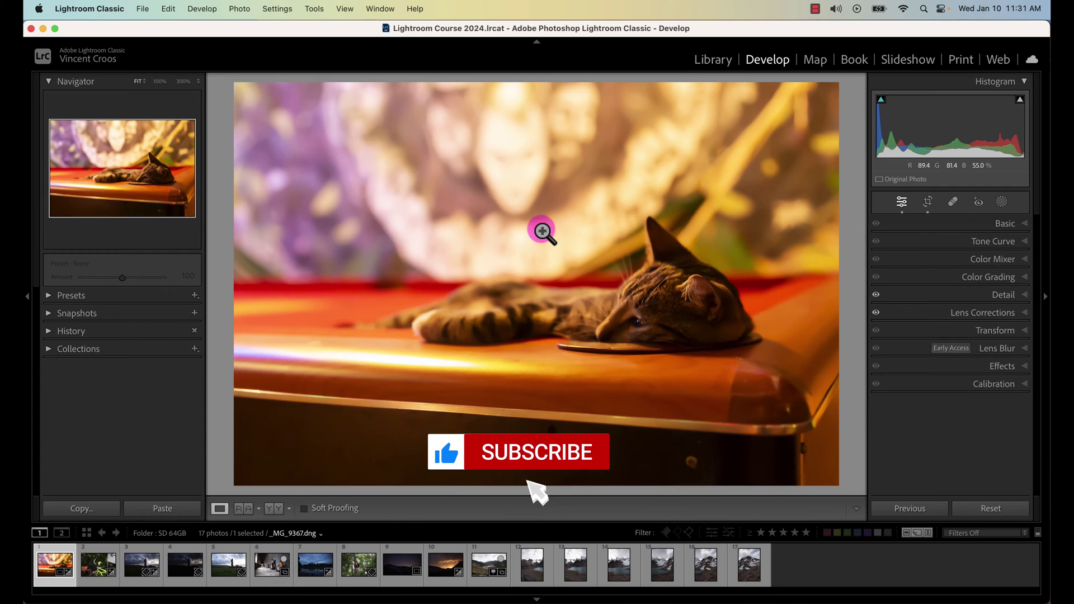
{"action": "left_click", "coordinate": [141, 82]}
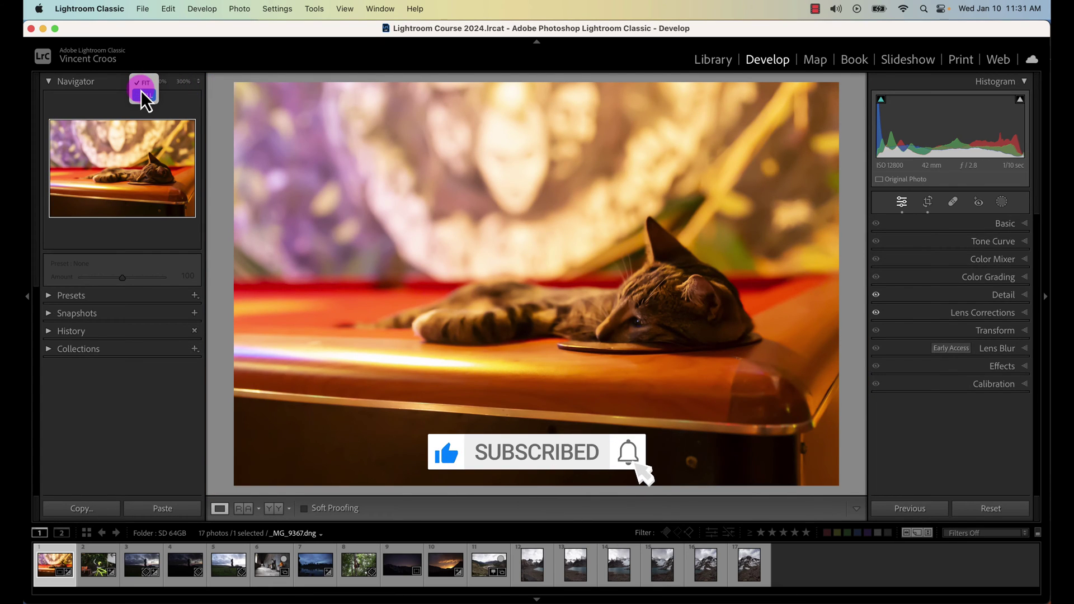
Set the Navigator zoom to Fill, zoom in on the cat, then open _MG_8200.DNG
{"action": "left_click", "coordinate": [143, 101]}
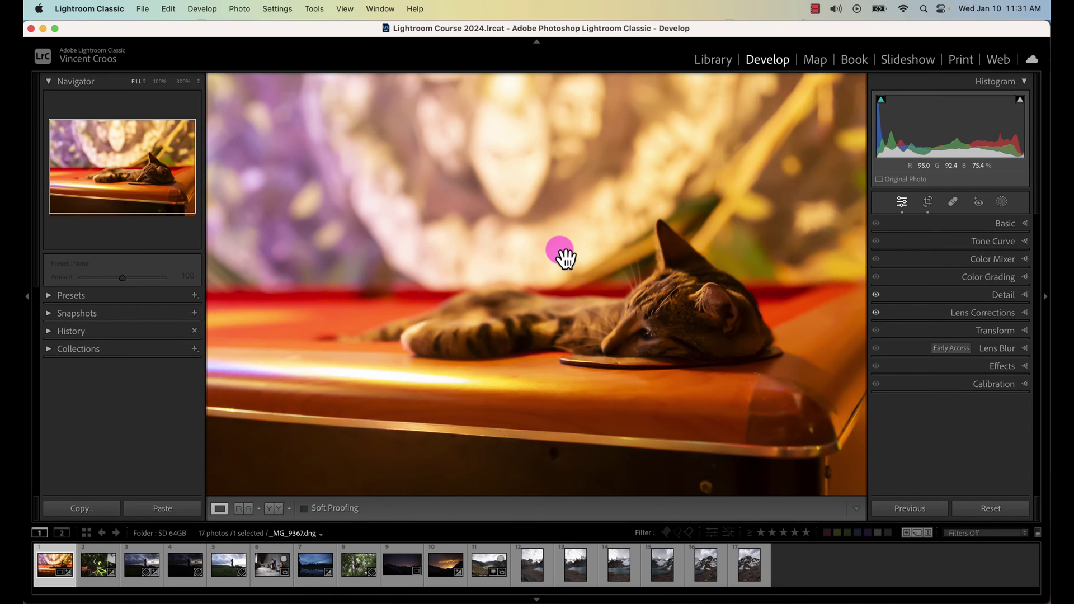
{"action": "left_click", "coordinate": [567, 252]}
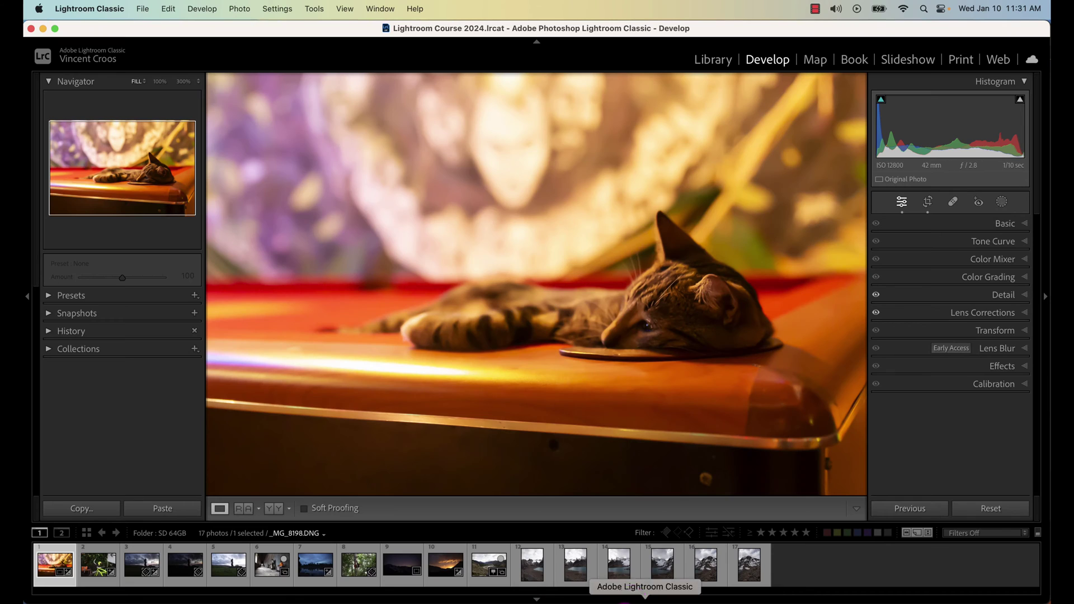
{"action": "left_click", "coordinate": [619, 564]}
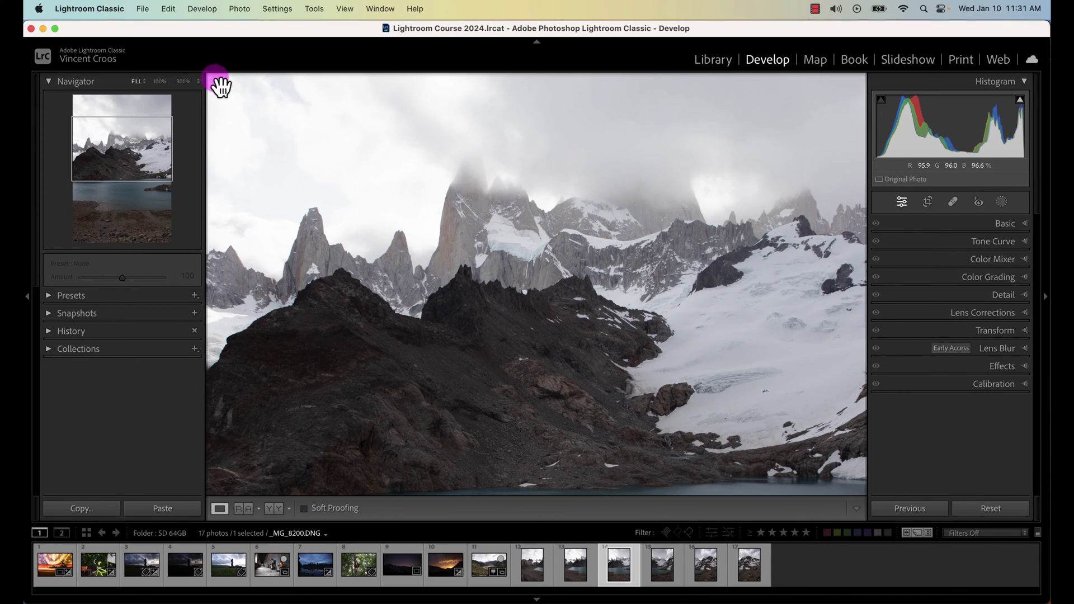
Toggle the portrait lake photo between Fit and Fill, ending on Fit
{"action": "left_click", "coordinate": [141, 82]}
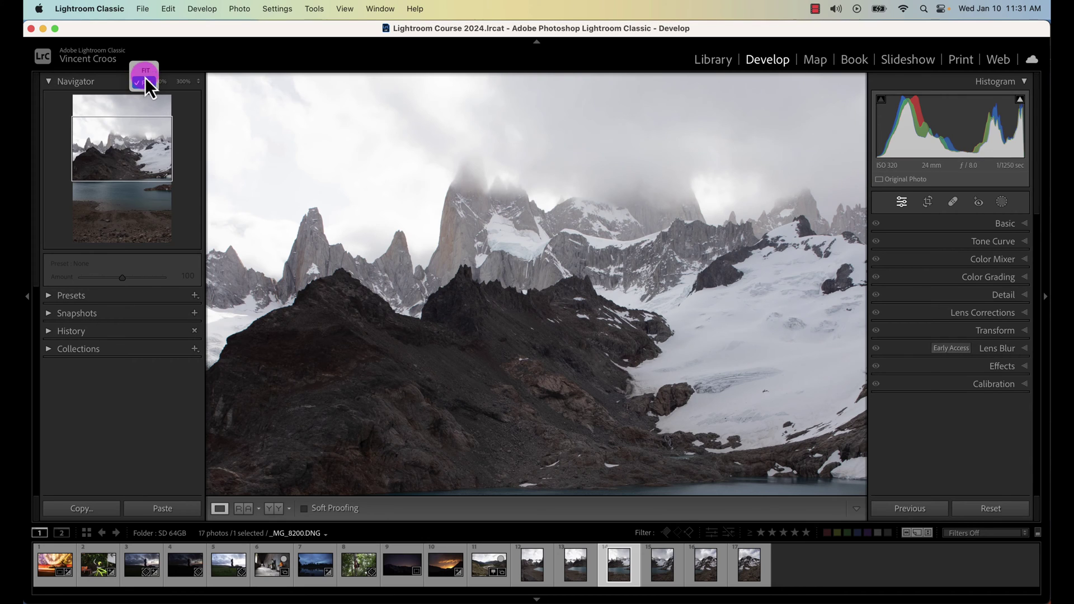
{"action": "left_click", "coordinate": [147, 73]}
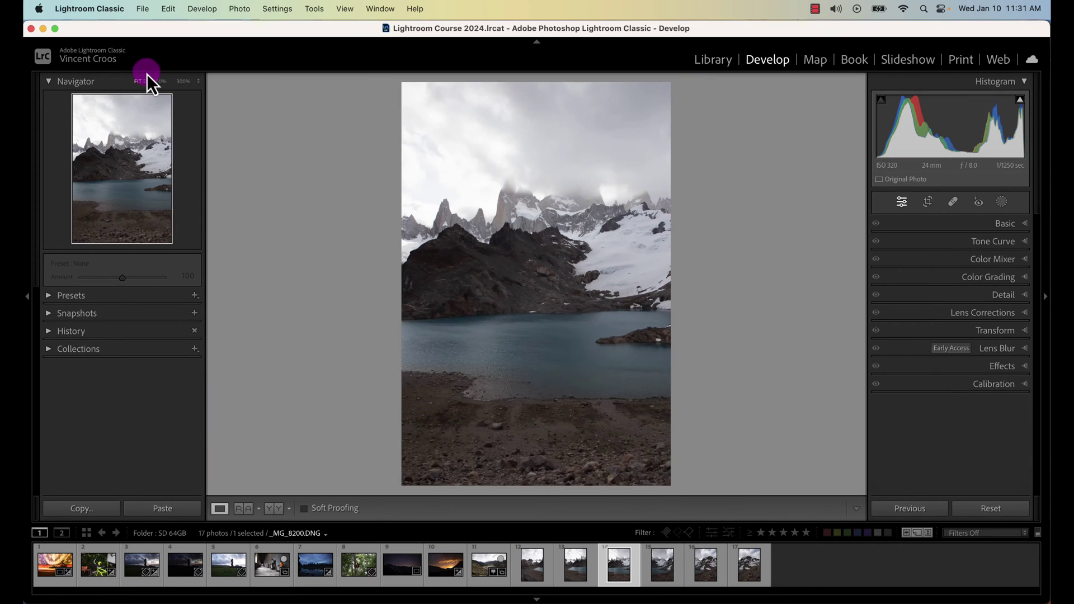
{"action": "left_click", "coordinate": [142, 81]}
{"action": "left_click", "coordinate": [142, 92]}
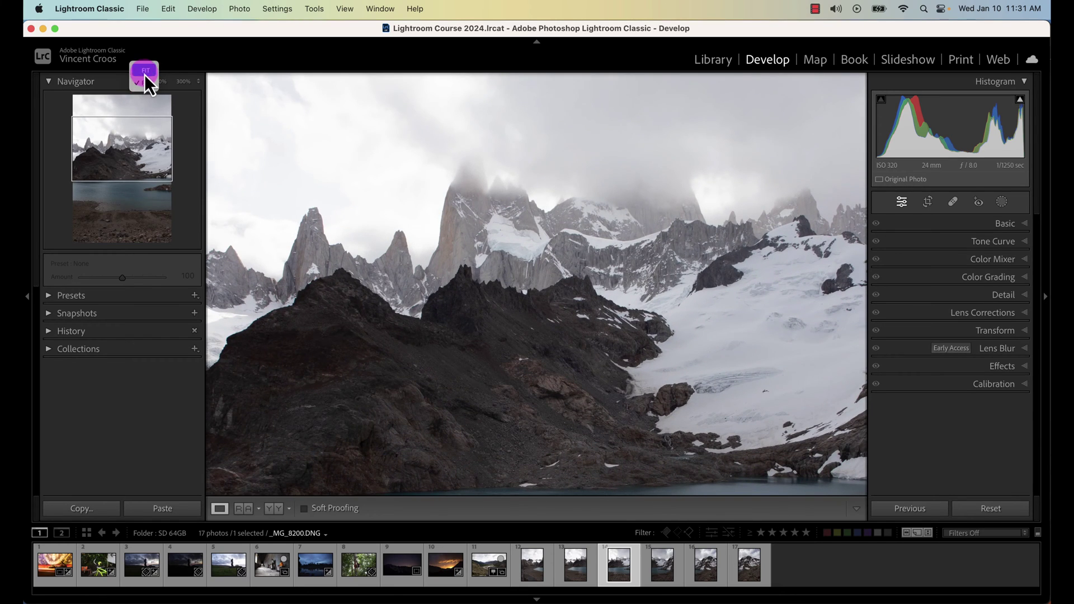
{"action": "left_click", "coordinate": [144, 75]}
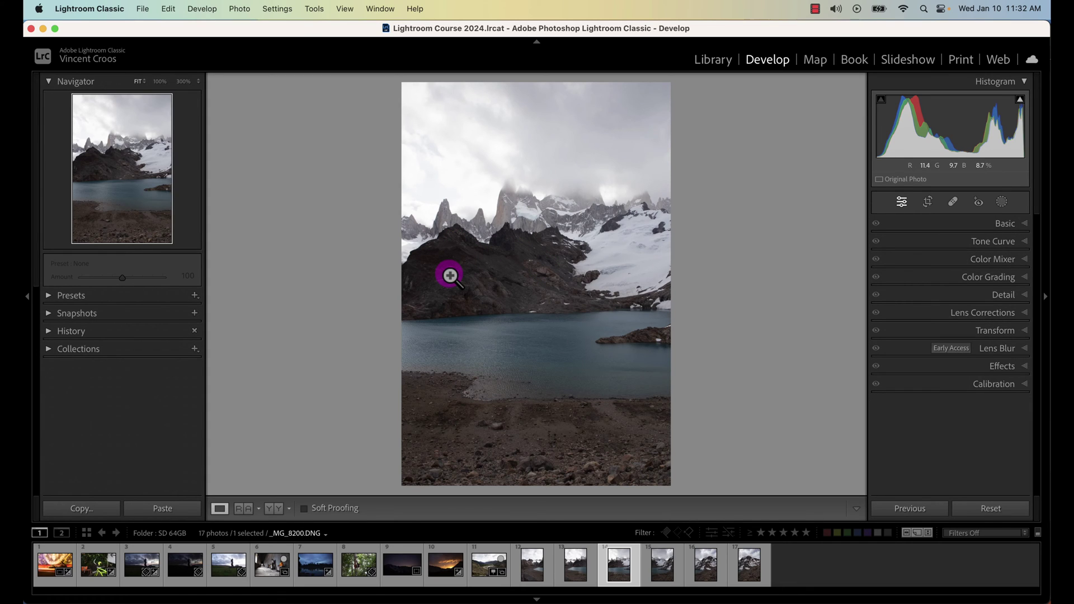
{"action": "key", "text": "super+equal"}
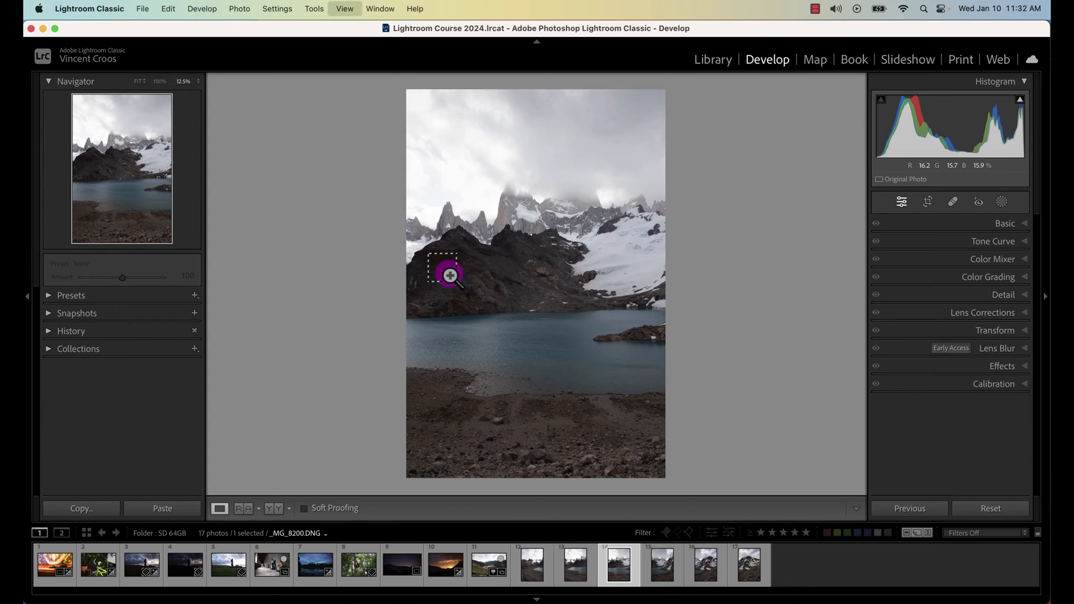
{"action": "left_click", "coordinate": [450, 275]}
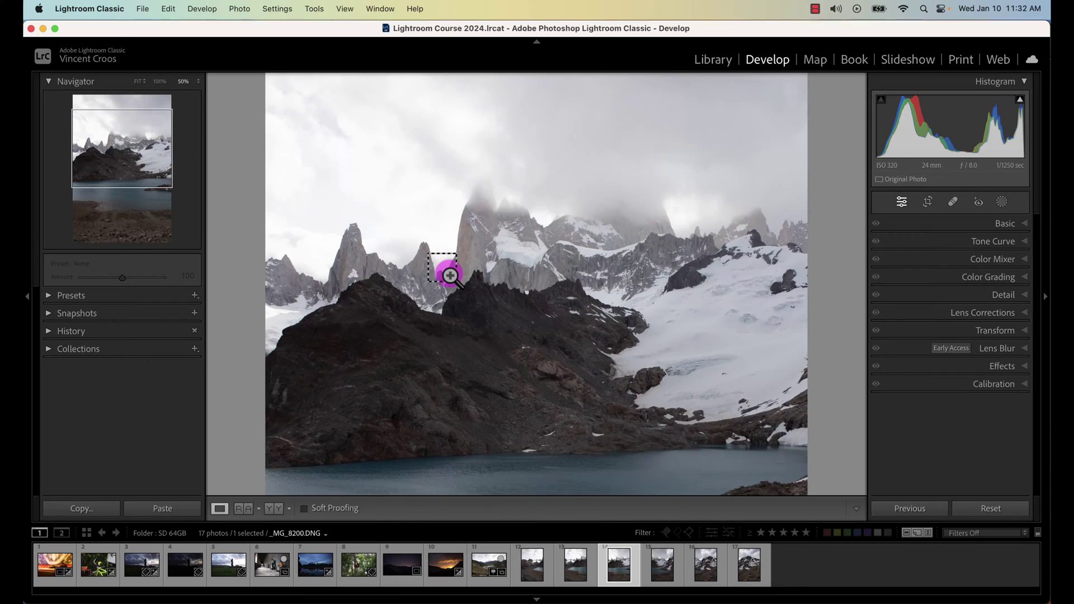
{"action": "left_click", "coordinate": [463, 282]}
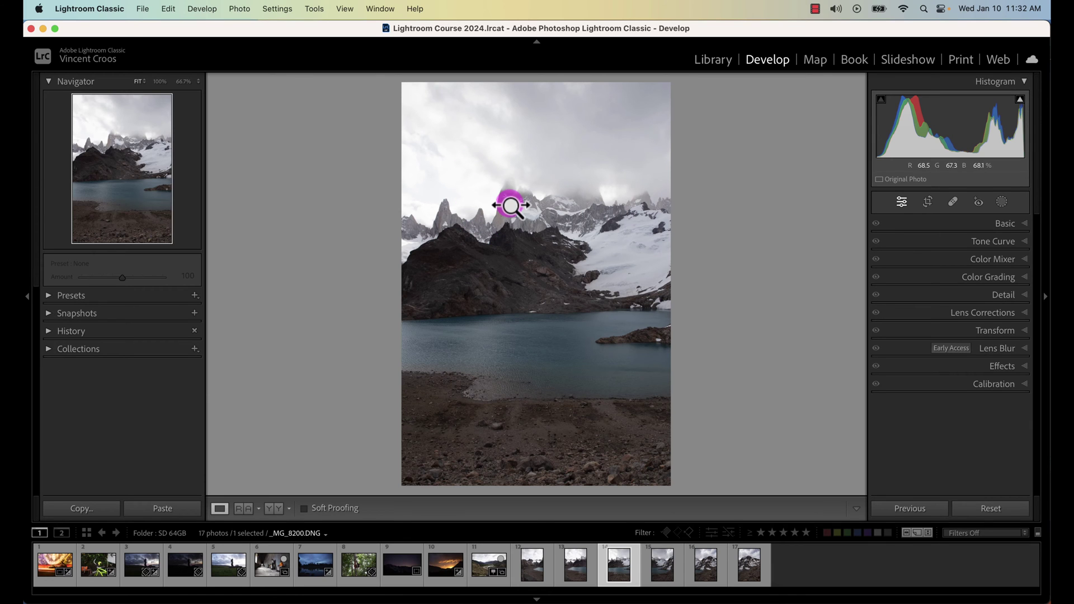
{"action": "mouse_move", "coordinate": [508, 204]}
{"action": "left_mouse_down"}
{"action": "mouse_move", "coordinate": [616, 194]}
{"action": "mouse_move", "coordinate": [481, 202]}
{"action": "mouse_move", "coordinate": [574, 209]}
{"action": "mouse_move", "coordinate": [522, 209]}
{"action": "left_mouse_up"}
{"action": "mouse_move", "coordinate": [572, 262]}
{"action": "left_mouse_down"}
{"action": "mouse_move", "coordinate": [655, 235]}
{"action": "mouse_move", "coordinate": [480, 154]}
{"action": "left_mouse_up"}
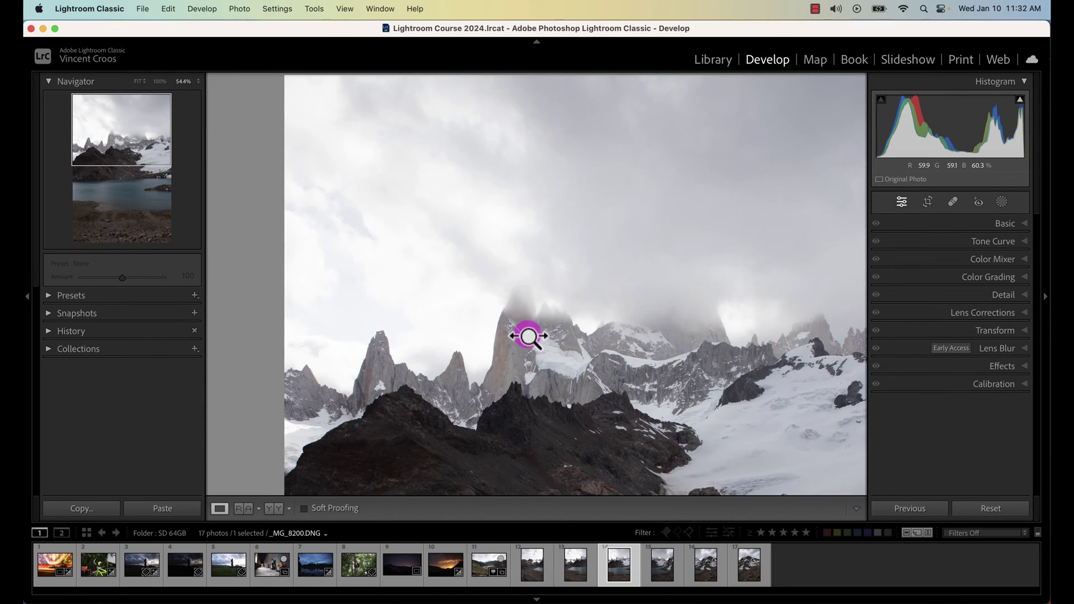
{"action": "mouse_move", "coordinate": [527, 337]}
{"action": "left_mouse_down"}
{"action": "mouse_move", "coordinate": [628, 331]}
{"action": "mouse_move", "coordinate": [543, 333]}
{"action": "mouse_move", "coordinate": [595, 422]}
{"action": "mouse_move", "coordinate": [546, 431]}
{"action": "mouse_move", "coordinate": [619, 401]}
{"action": "mouse_move", "coordinate": [649, 252]}
{"action": "mouse_move", "coordinate": [437, 231]}
{"action": "mouse_move", "coordinate": [806, 319]}
{"action": "left_mouse_up"}
{"action": "left_click_drag", "start_coordinate": [475, 169], "coordinate": [467, 366]}
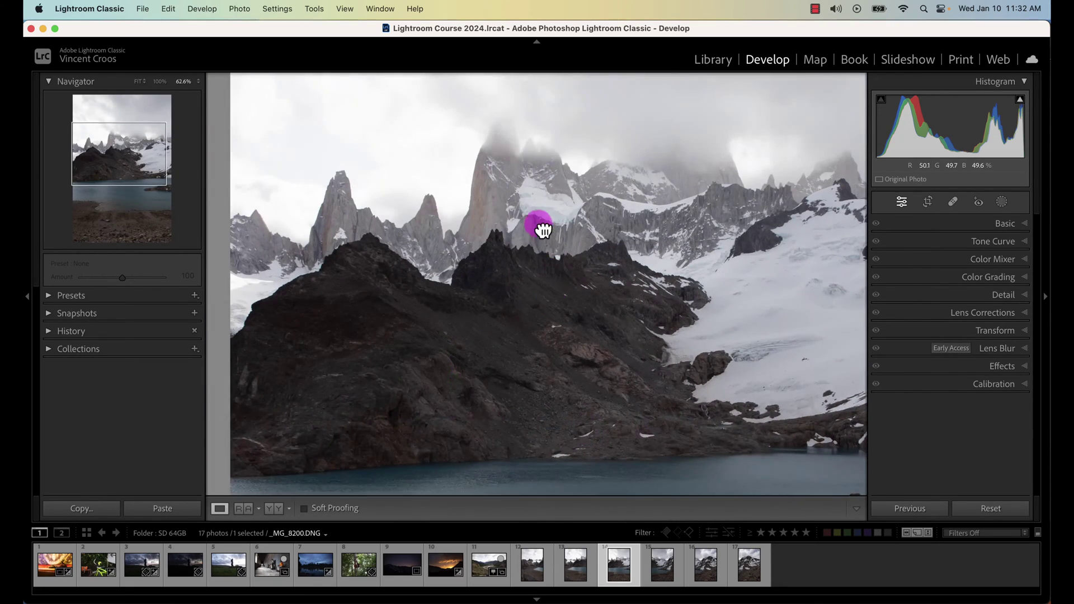
{"action": "left_click_drag", "start_coordinate": [540, 227], "coordinate": [537, 244]}
{"action": "left_click", "coordinate": [423, 217]}
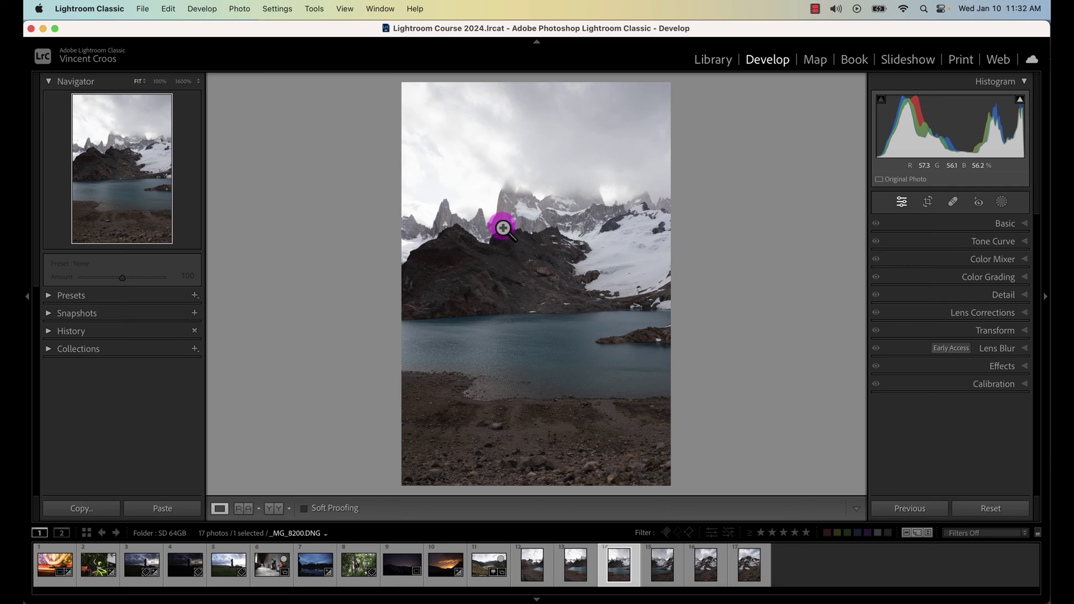
Marquee-zoom into a region of the mountain, then return to Fit
{"action": "left_click_drag", "start_coordinate": [501, 223], "coordinate": [550, 274]}
{"action": "left_click_drag", "start_coordinate": [550, 274], "coordinate": [598, 318]}
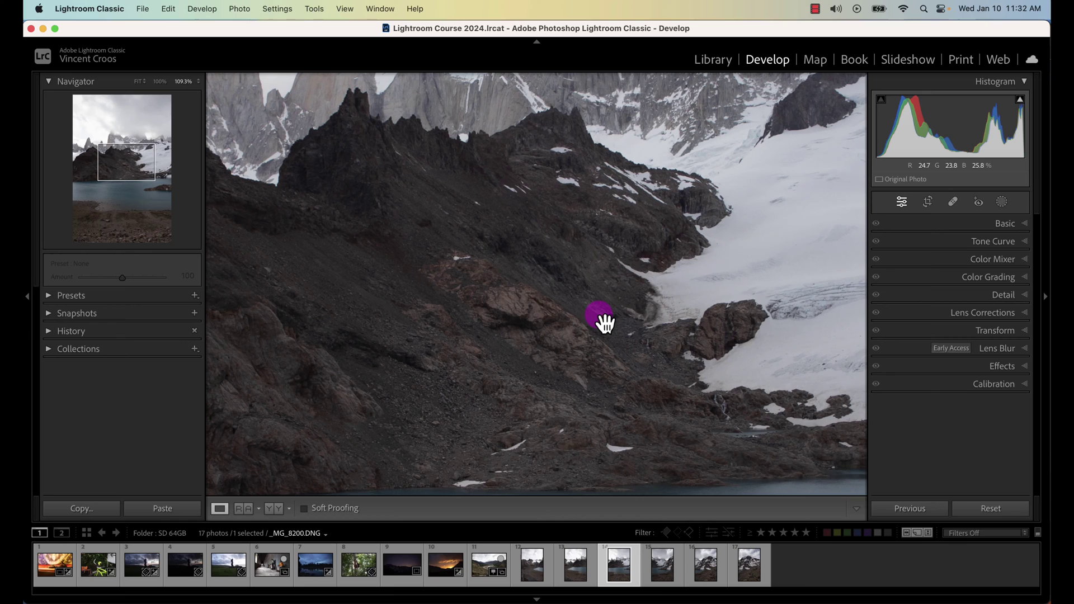
{"action": "left_click", "coordinate": [603, 320]}
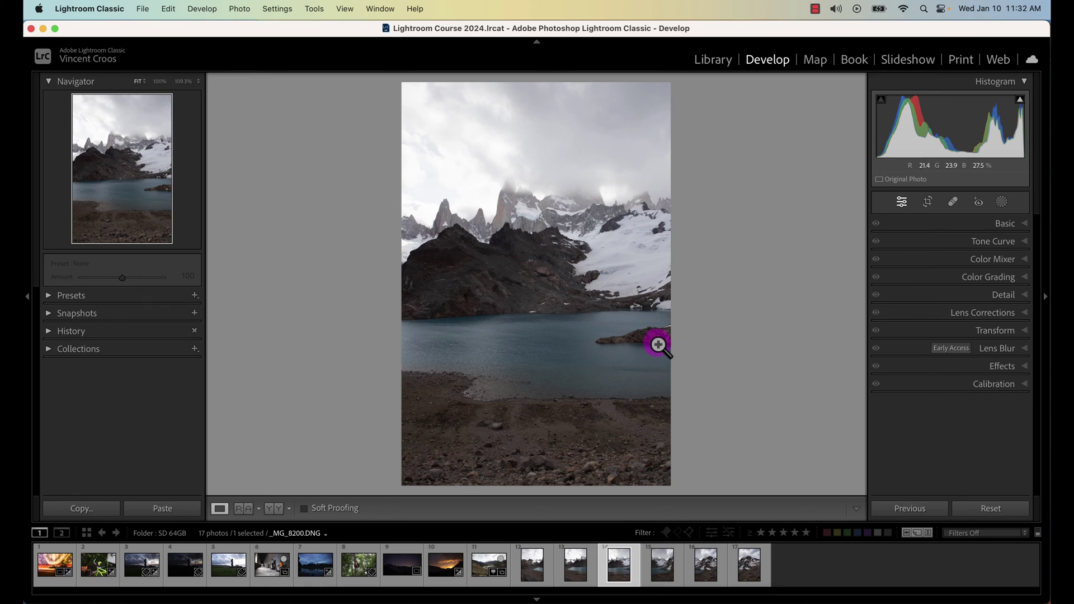
Zoom into the lake rock, pan across the shoreline, and return to Fit
{"action": "left_click", "coordinate": [660, 343]}
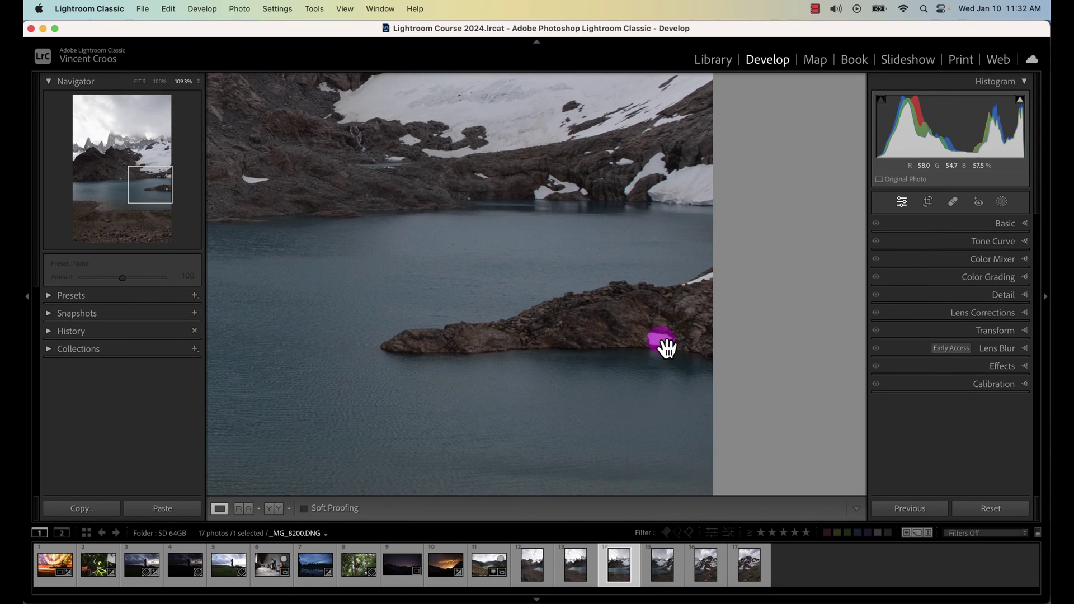
{"action": "left_click_drag", "start_coordinate": [670, 351], "coordinate": [498, 340]}
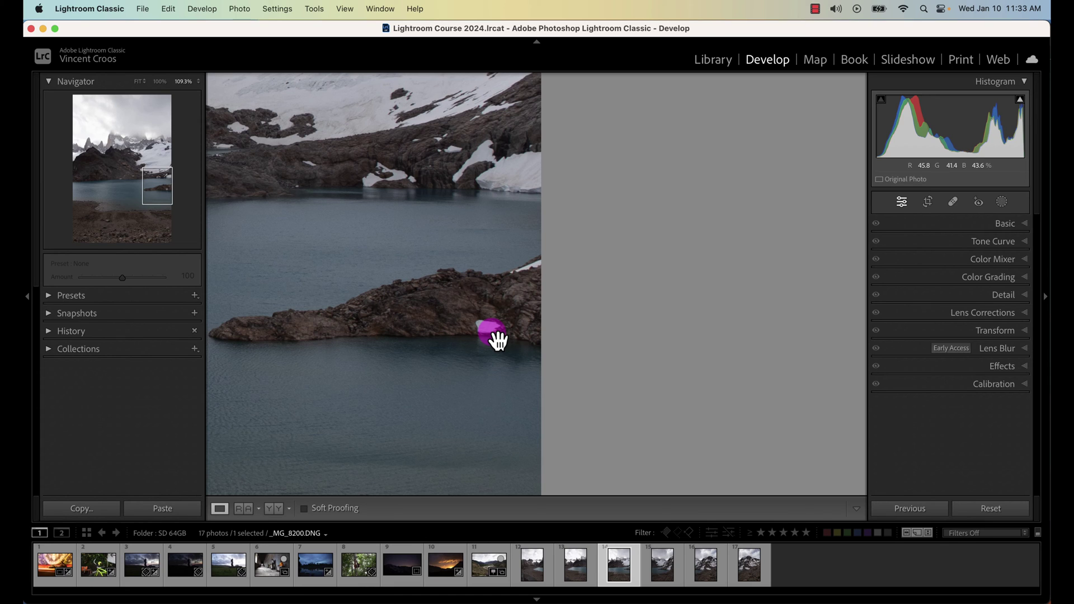
{"action": "left_click", "coordinate": [492, 330]}
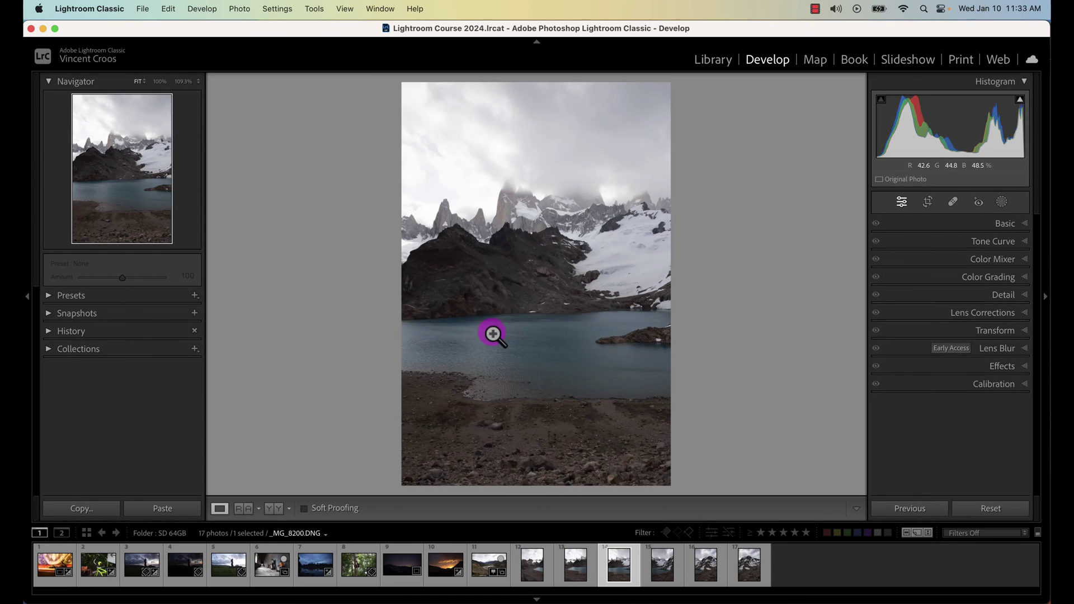
{"action": "left_click", "coordinate": [91, 10]}
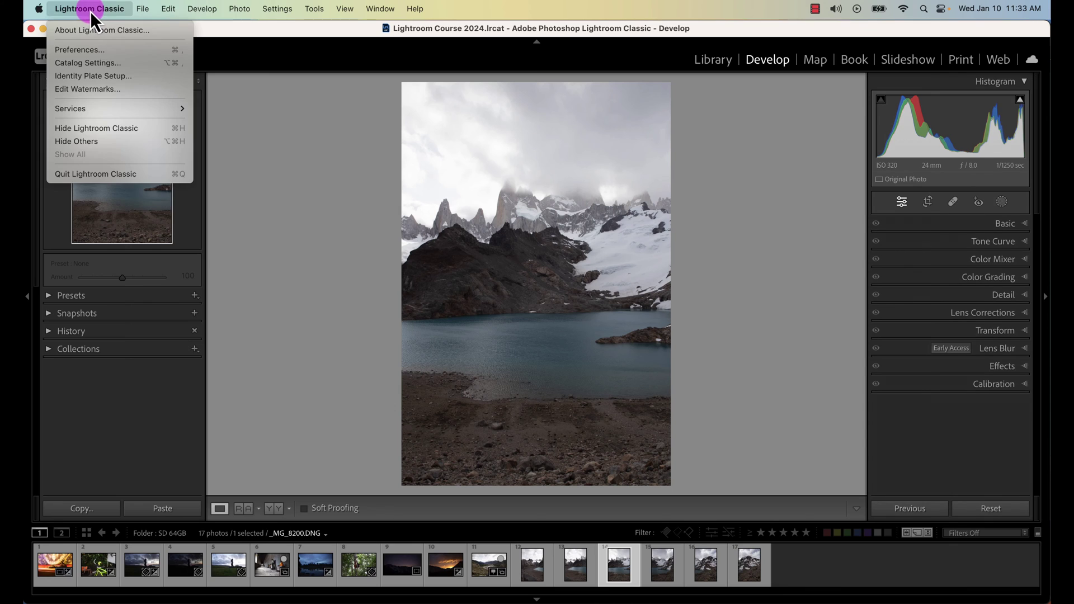
Enable 'Zoom clicked point to center' in Interface preferences and close Preferences
{"action": "left_click", "coordinate": [97, 53]}
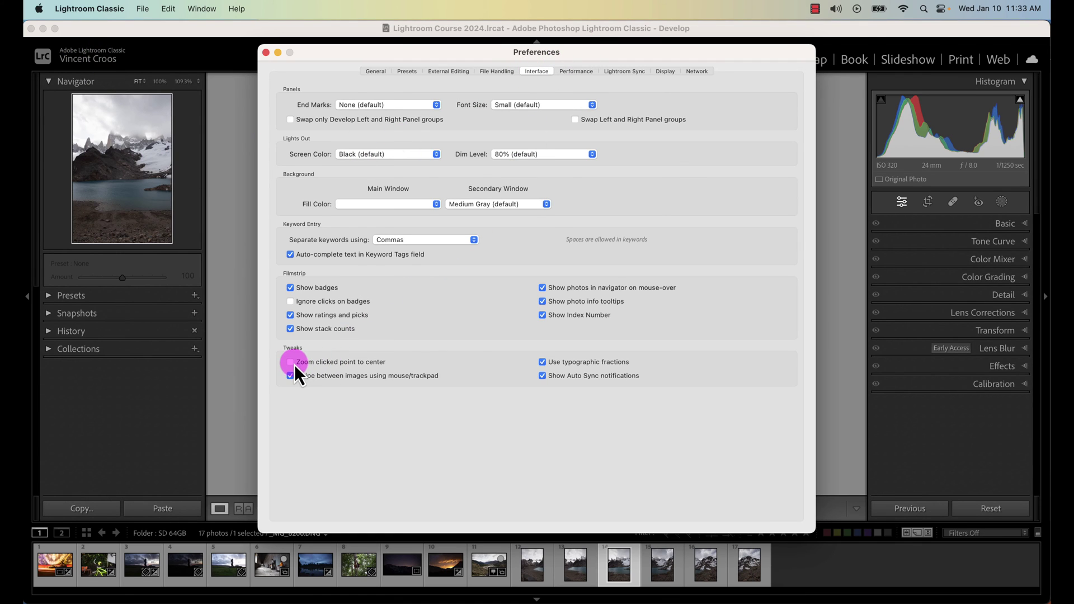
{"action": "left_click", "coordinate": [365, 363]}
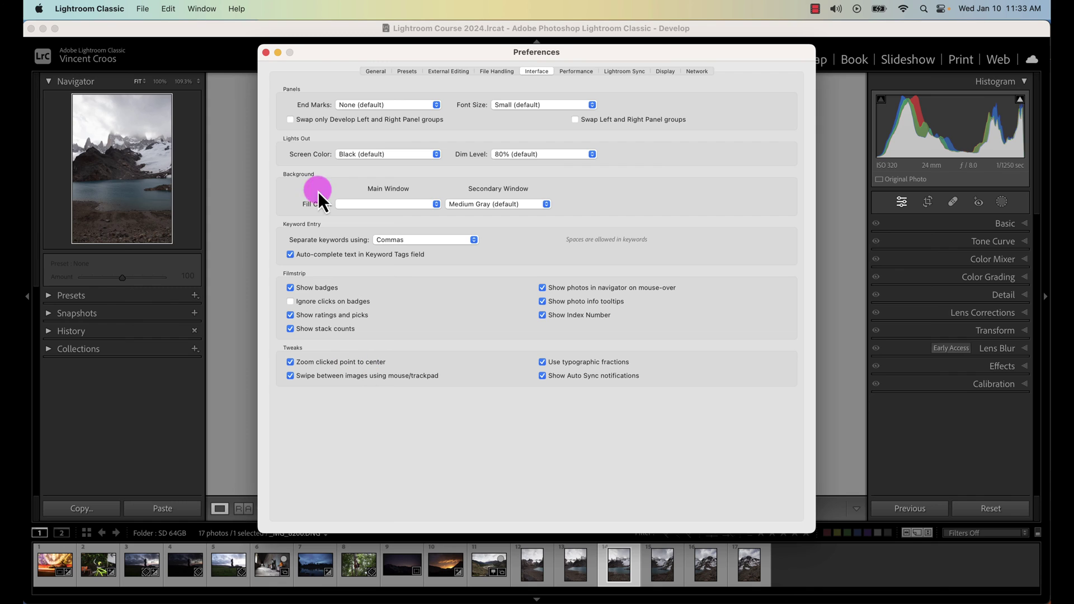
{"action": "left_click", "coordinate": [267, 52]}
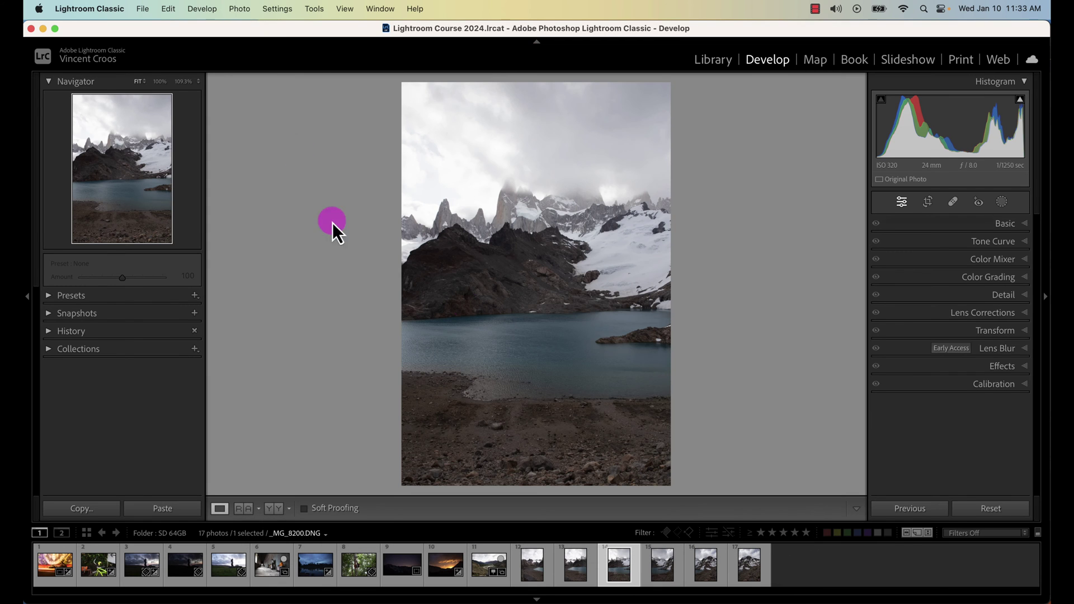
{"action": "left_click", "coordinate": [568, 306]}
{"action": "left_click", "coordinate": [862, 310]}
{"action": "left_click", "coordinate": [655, 343]}
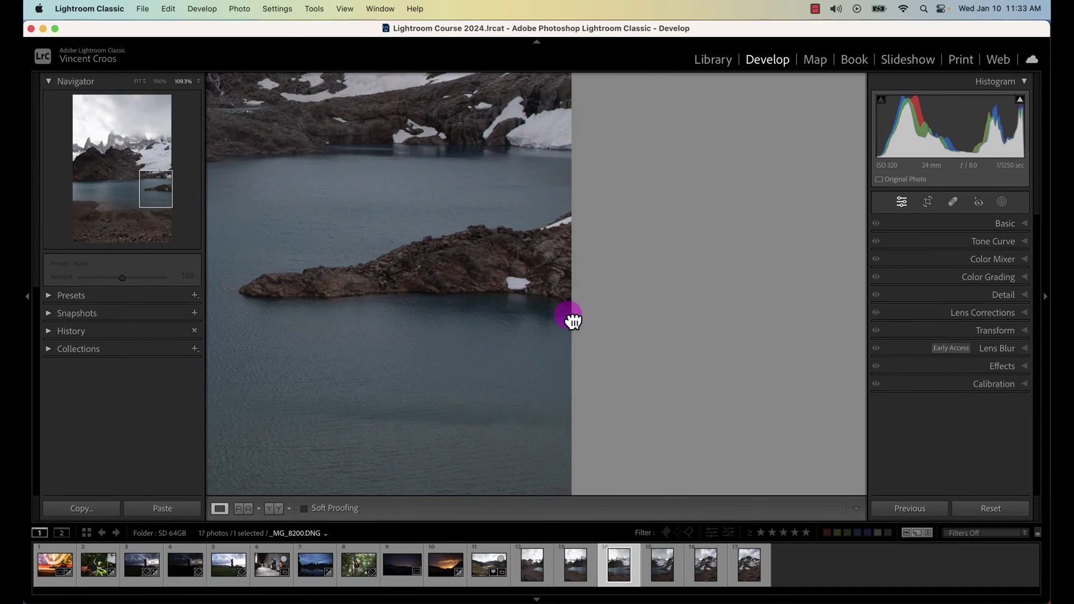
{"action": "left_click", "coordinate": [522, 305]}
{"action": "left_click", "coordinate": [91, 9]}
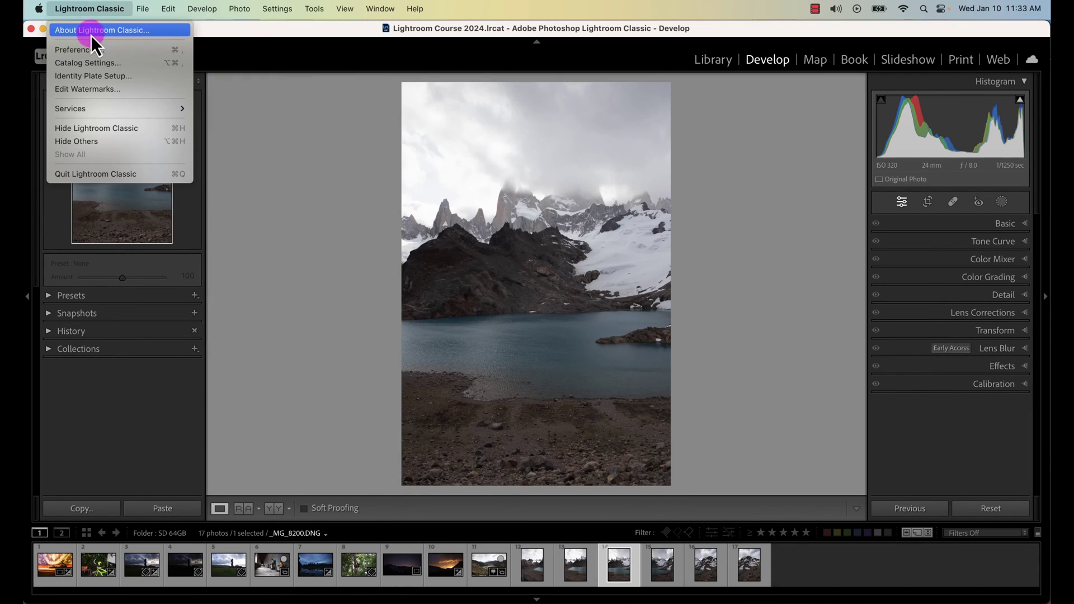
{"action": "left_click", "coordinate": [500, 322]}
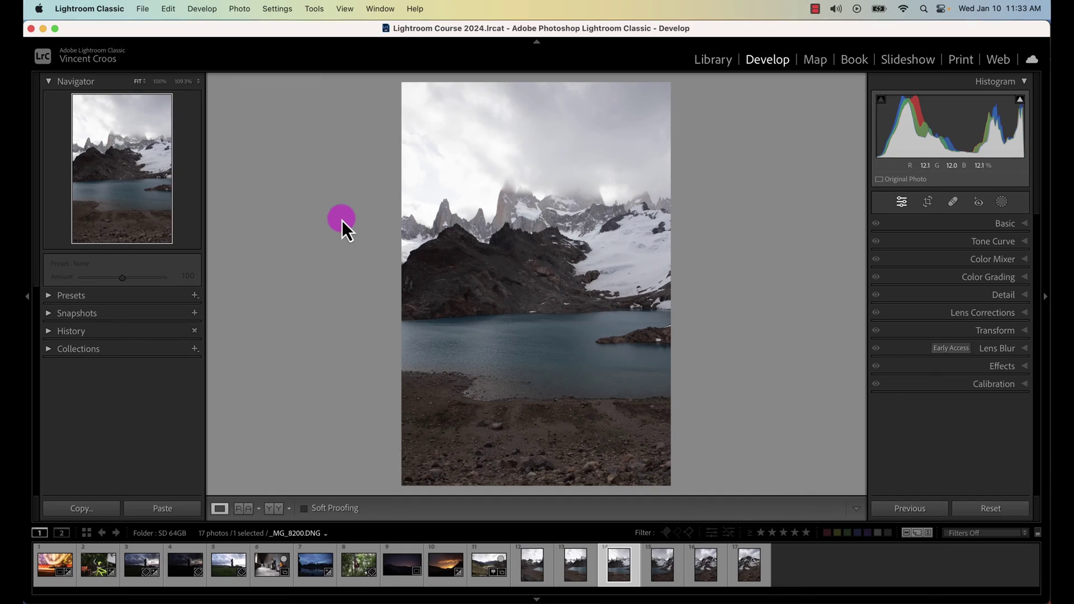